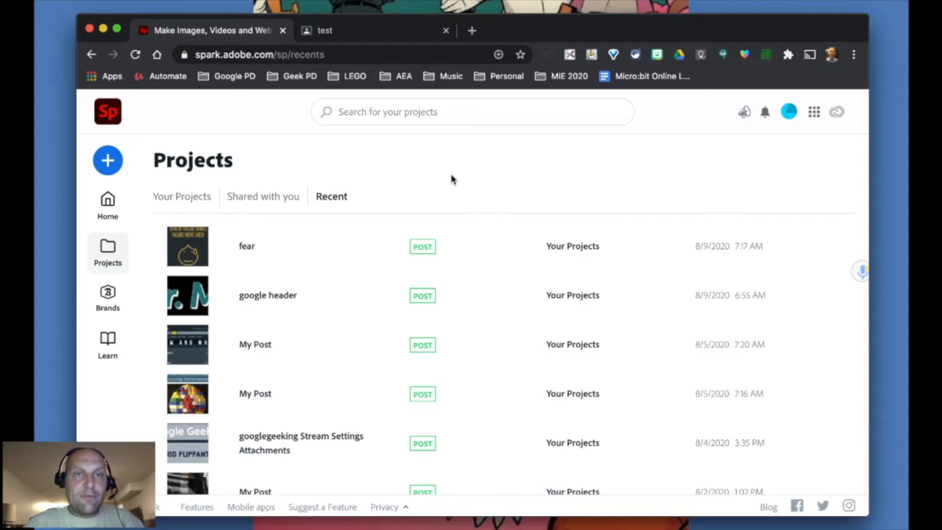
Check the class banner in Google Classroom, return to Adobe Spark, and search the web for "adobe spark" to reach its home page
left_click(390, 32)
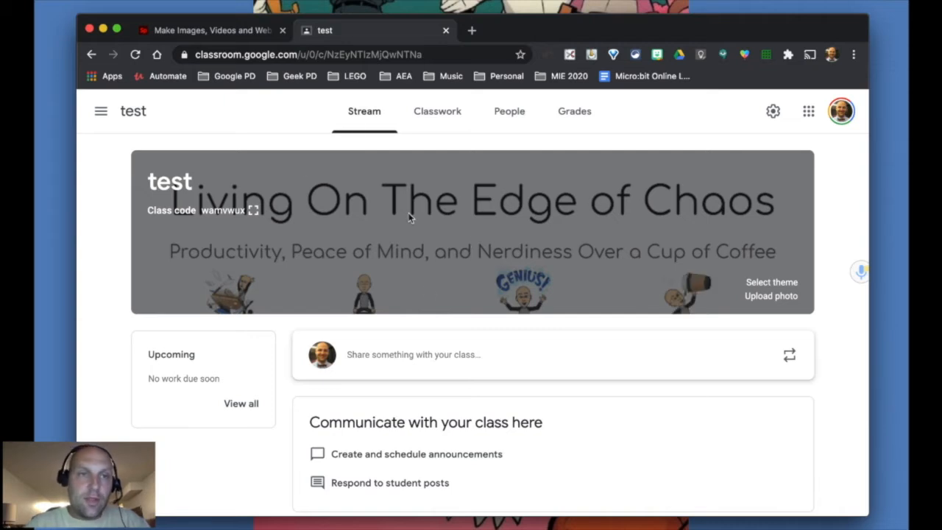
left_click(230, 33)
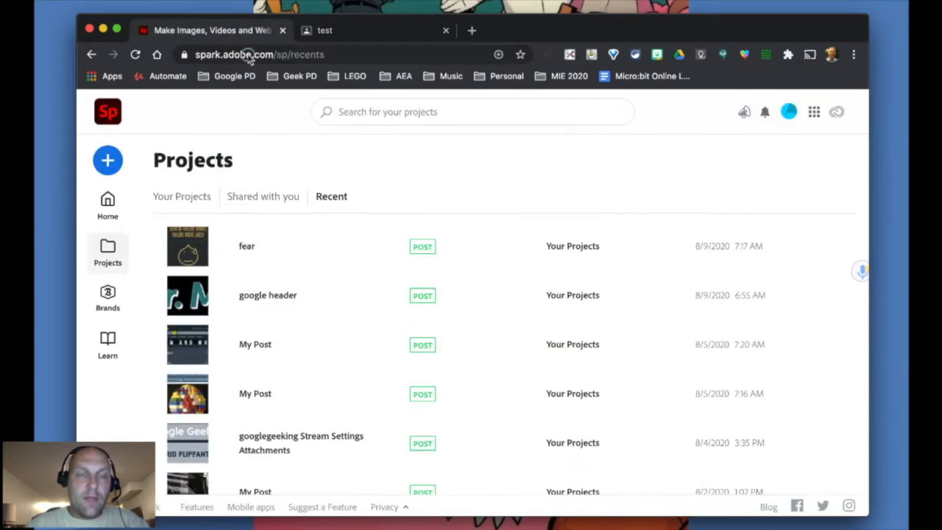
left_click(249, 56)
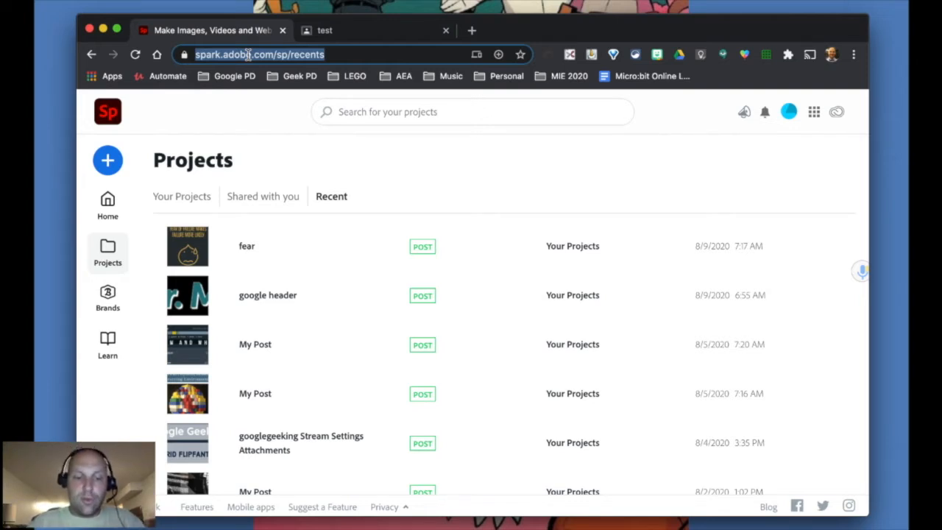
type("adobe sp")
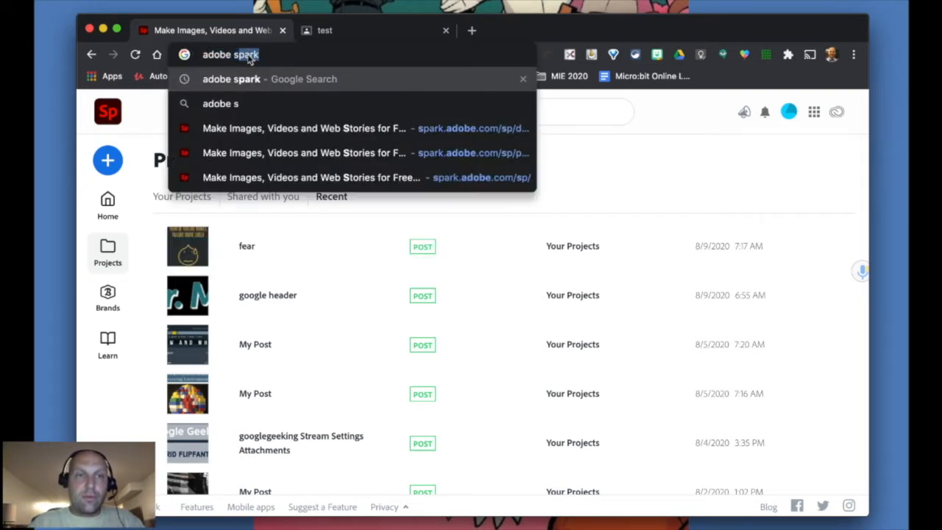
type("ark")
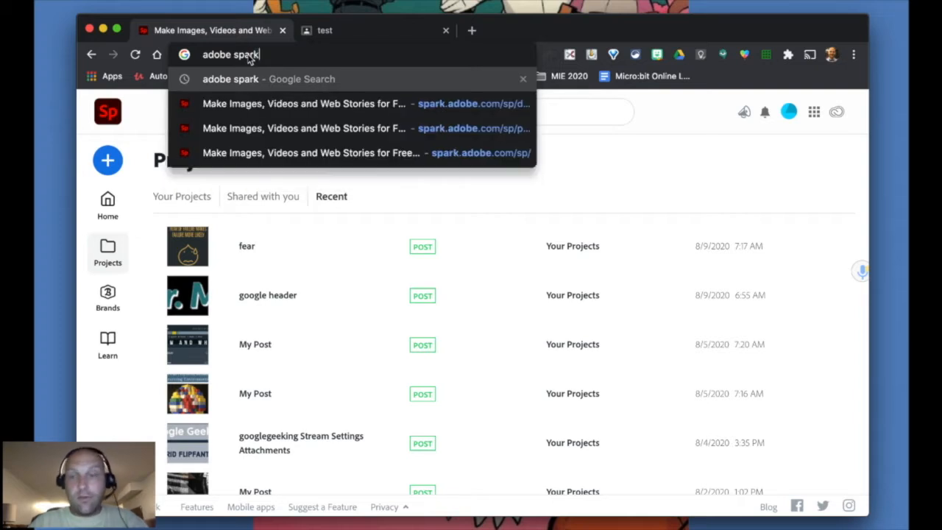
key("Return")
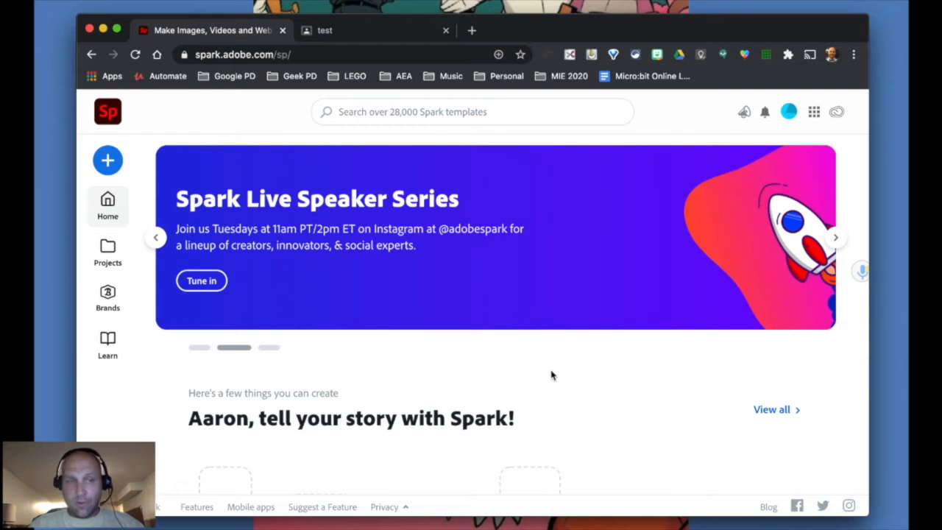
Start a new custom size graphic and check the class banner in Google Classroom for reference
left_click(107, 162)
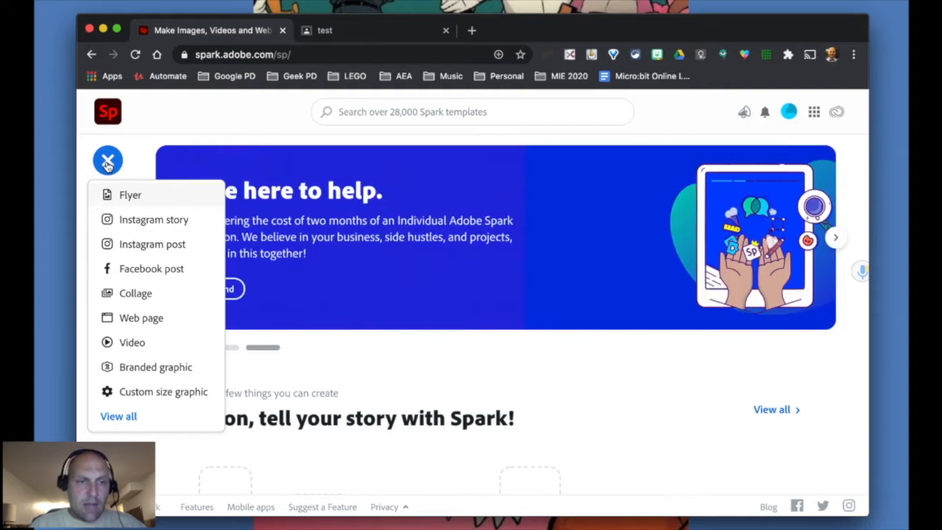
left_click(163, 394)
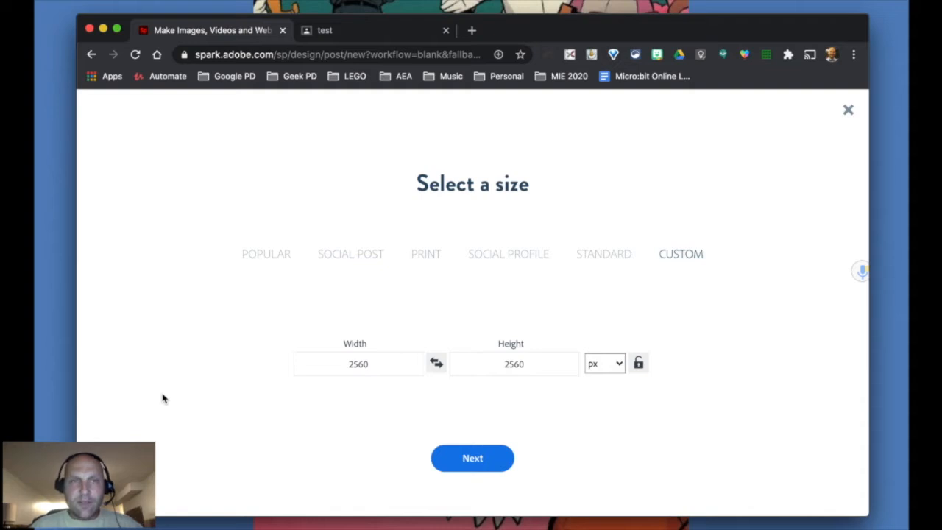
left_click(339, 33)
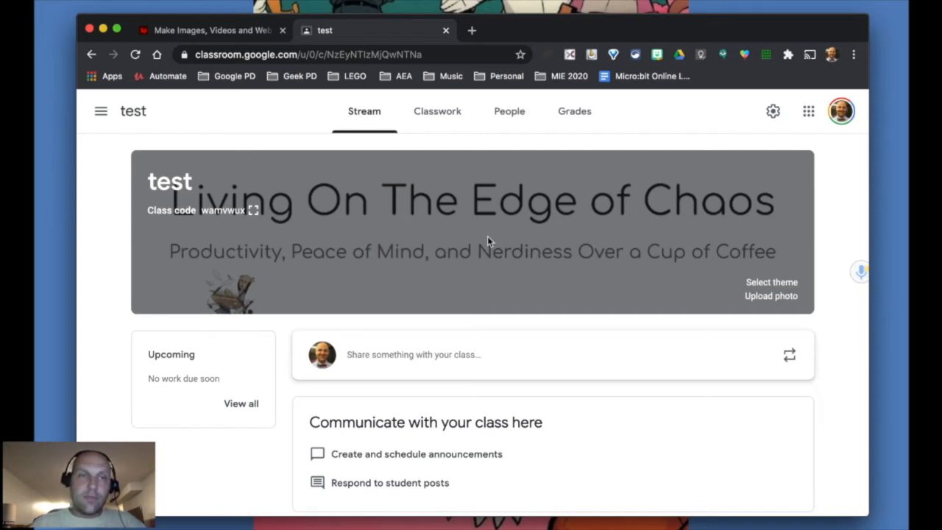
left_click(225, 30)
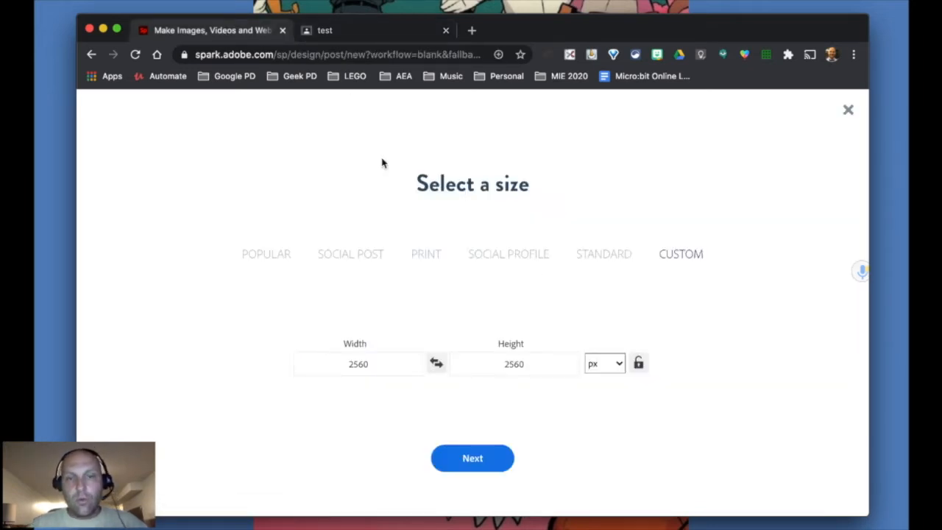
Create the blank custom graphic with a width of 800 px and a height of 200 px
left_click(595, 367)
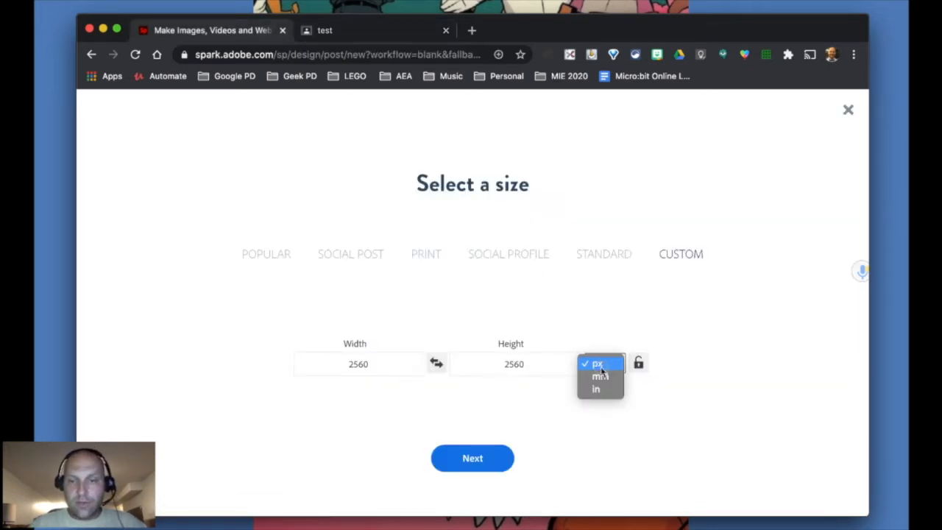
left_click(601, 369)
left_click(382, 363)
double_click(321, 360)
type("800")
double_click(491, 365)
type("200")
left_click(483, 455)
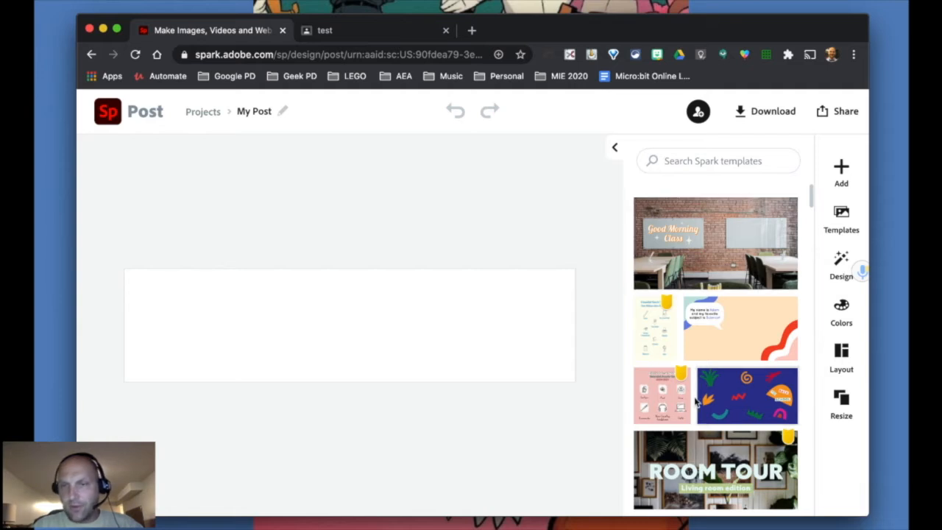
Browse the suggested Spark templates for a design that could suit the banner
scroll(695, 272, "down", 1)
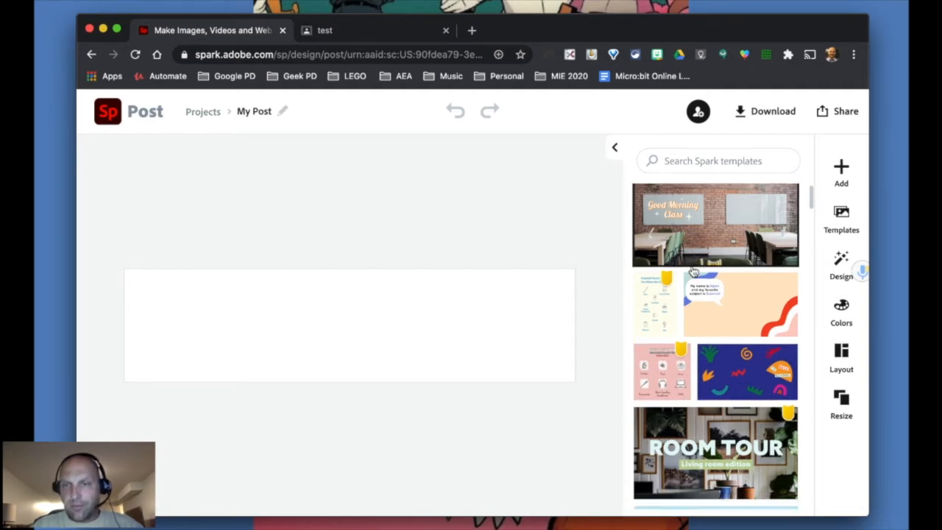
scroll(701, 277, "down", 3)
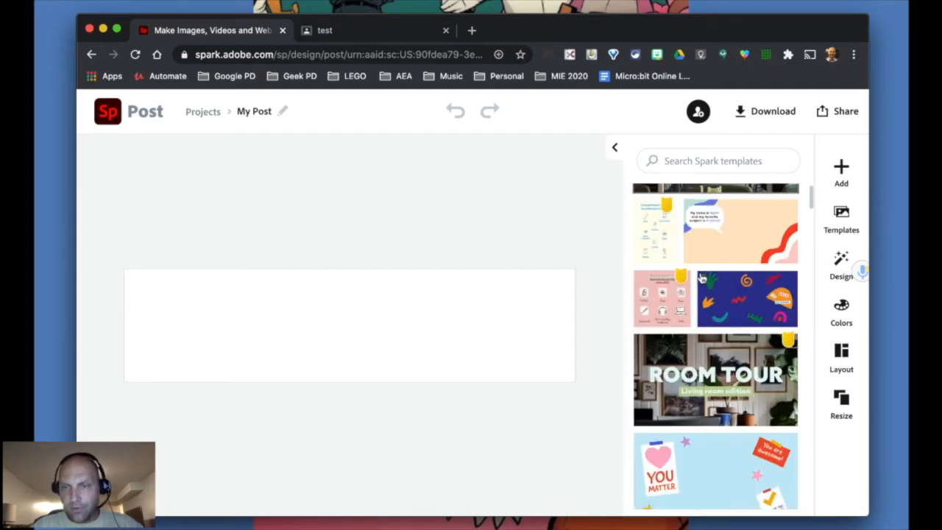
scroll(710, 309, "down", 5)
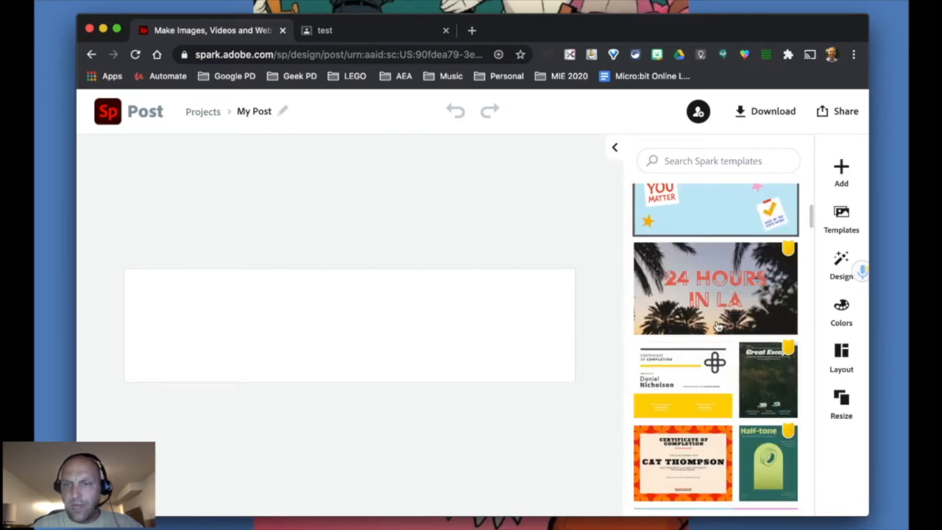
scroll(716, 326, "down", 3)
scroll(717, 326, "down", 3)
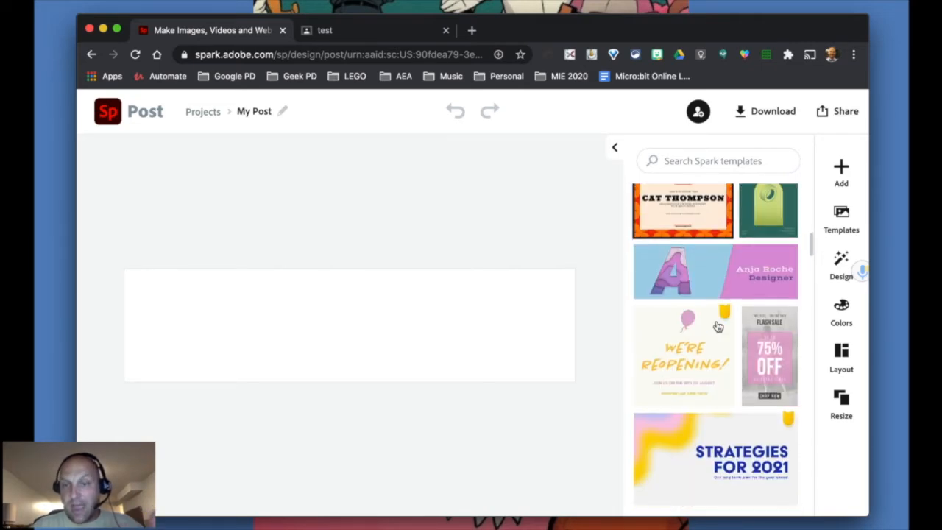
scroll(718, 326, "up", 5)
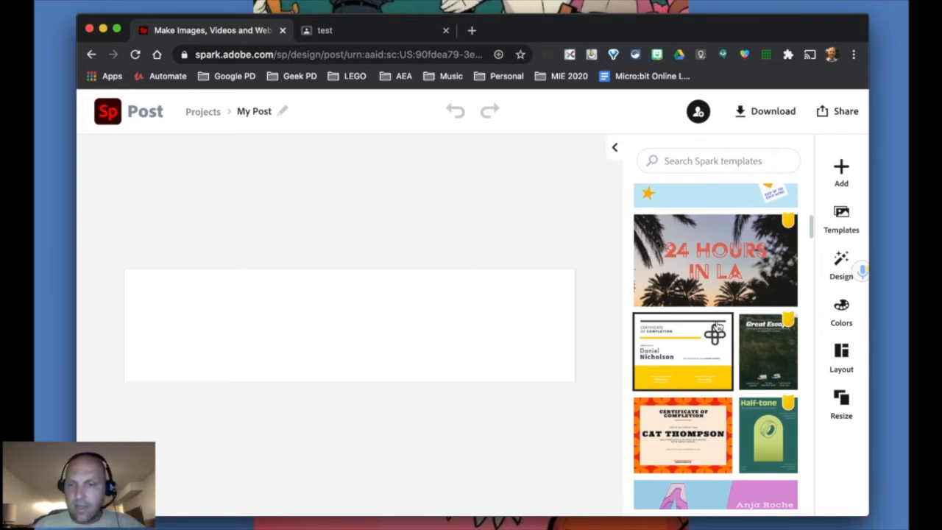
scroll(717, 326, "up", 10)
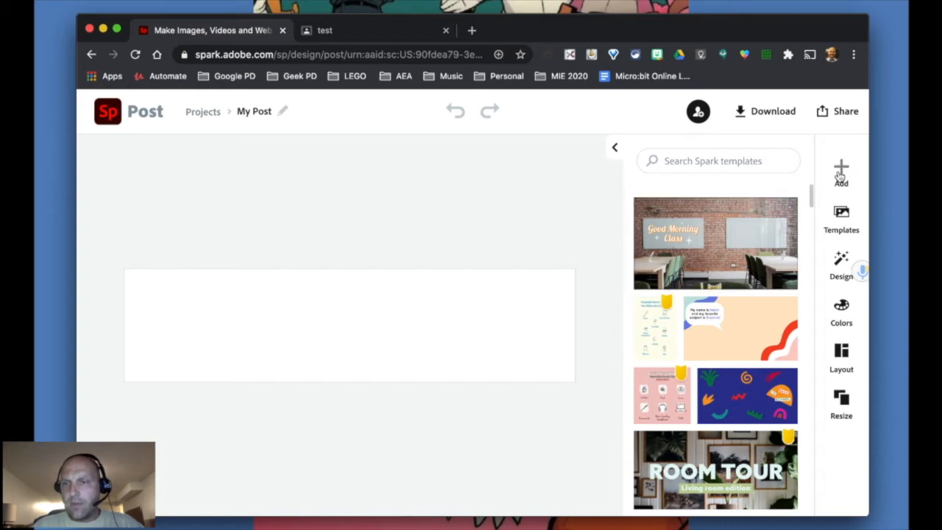
Widen the browser window and examine the kinds of elements that can be added and the available design styles
left_click_drag(869, 199, 889, 196)
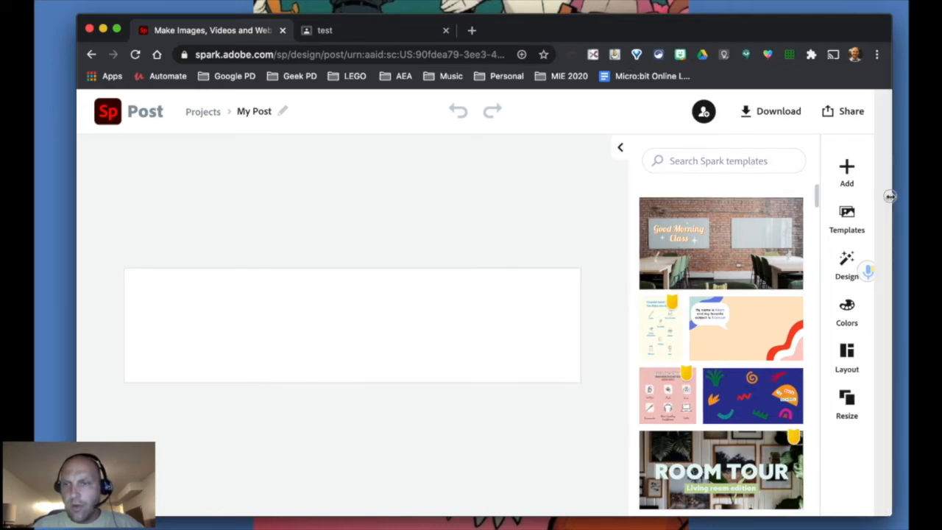
left_click(866, 170)
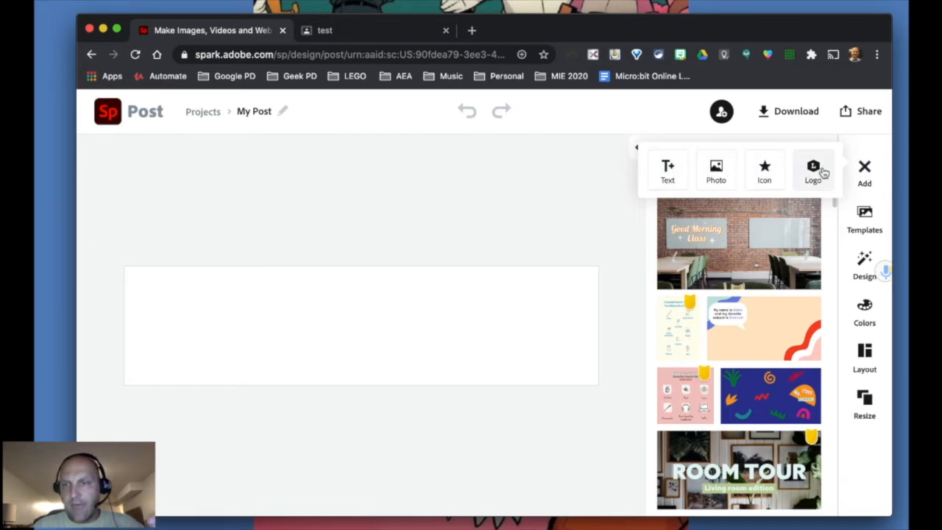
left_click(862, 215)
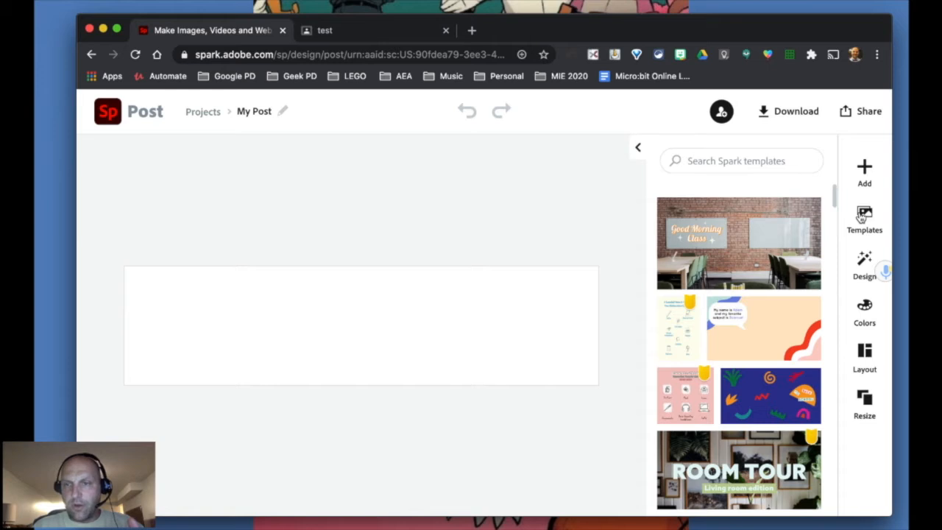
left_click(861, 261)
scroll(706, 342, "down", 5)
scroll(707, 346, "down", 5)
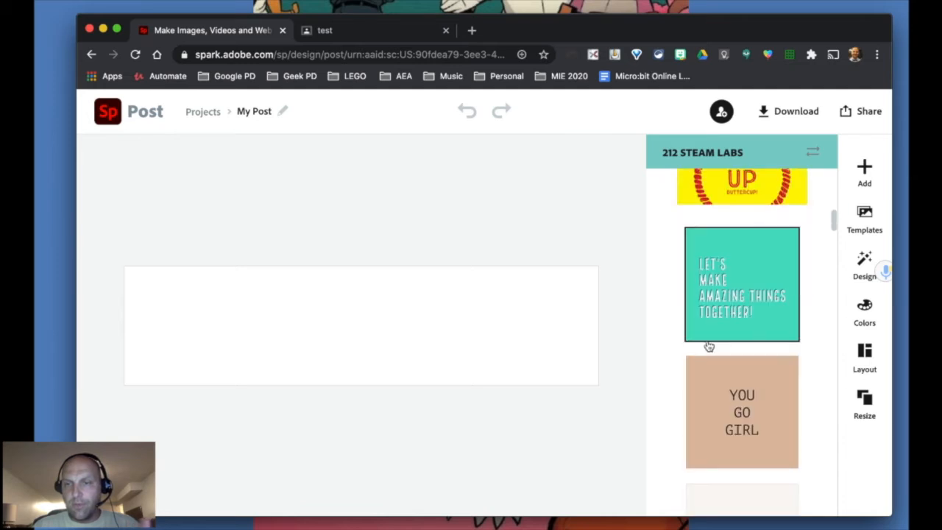
scroll(708, 346, "down", 3)
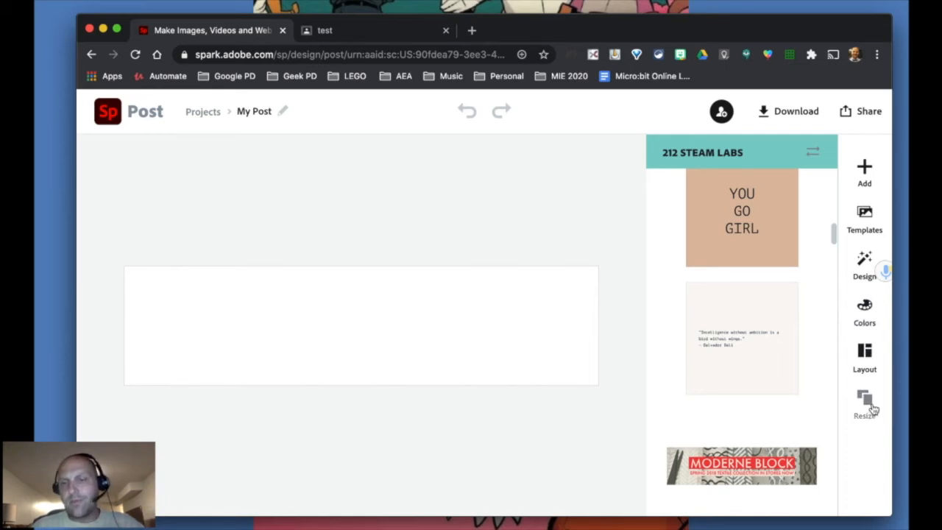
scroll(872, 231, "up", 1)
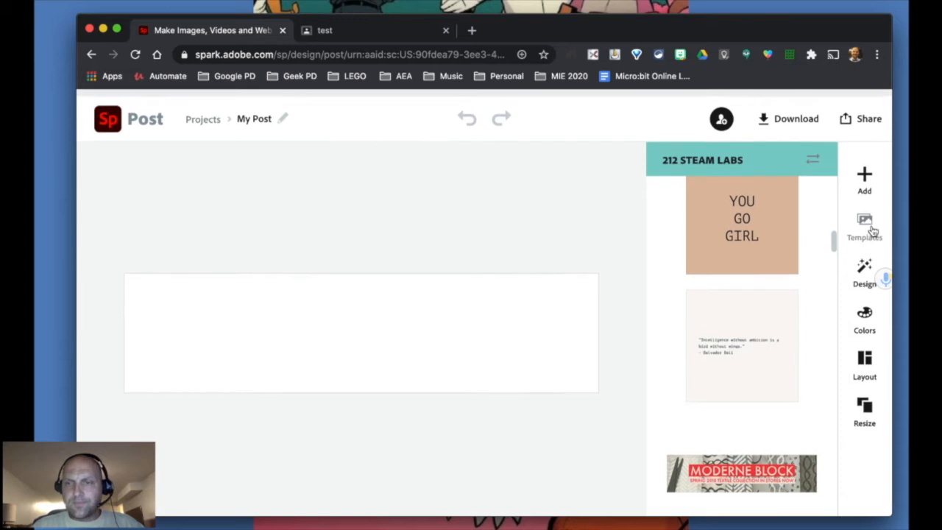
Apply the Decorative colour palette of blue, light blue, yellow, white and red to the banner, giving it a blue background
left_click(866, 308)
scroll(740, 331, "down", 3)
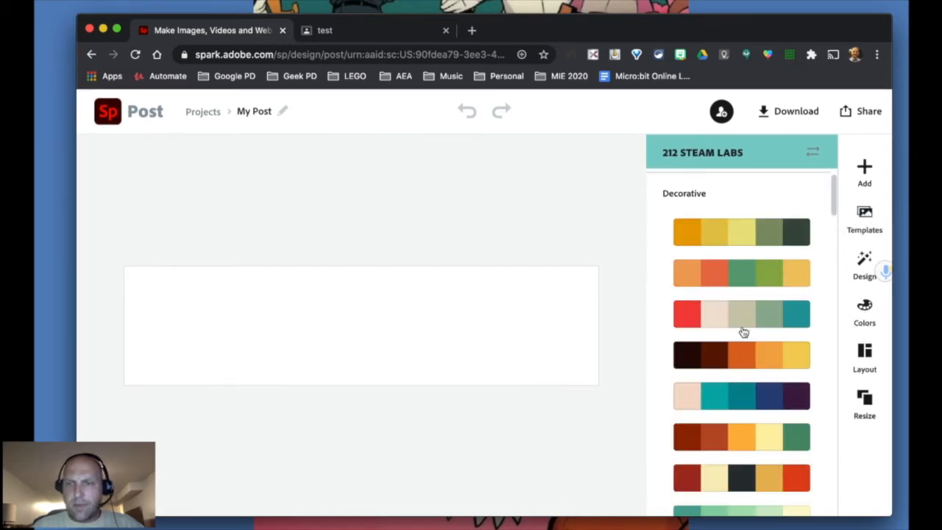
scroll(742, 331, "down", 2)
scroll(743, 333, "down", 3)
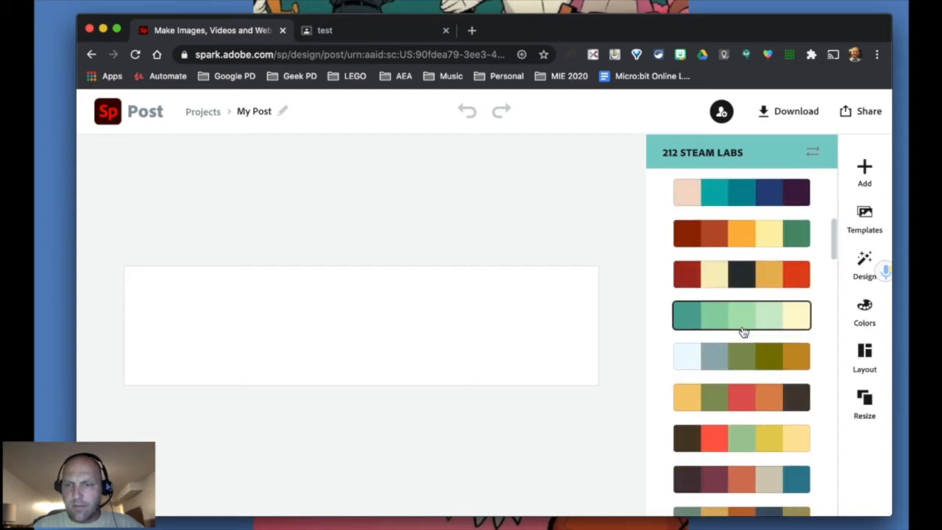
scroll(744, 331, "down", 5)
scroll(743, 330, "down", 2)
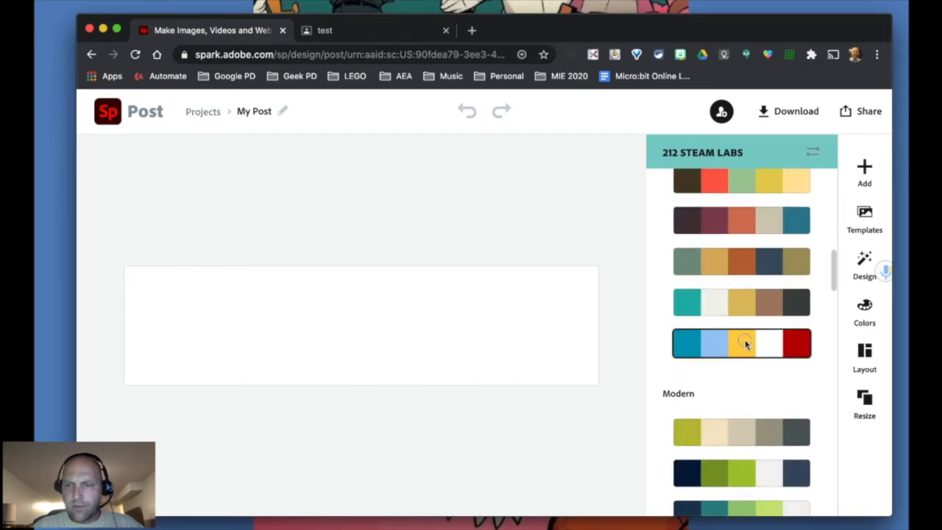
left_click(777, 343)
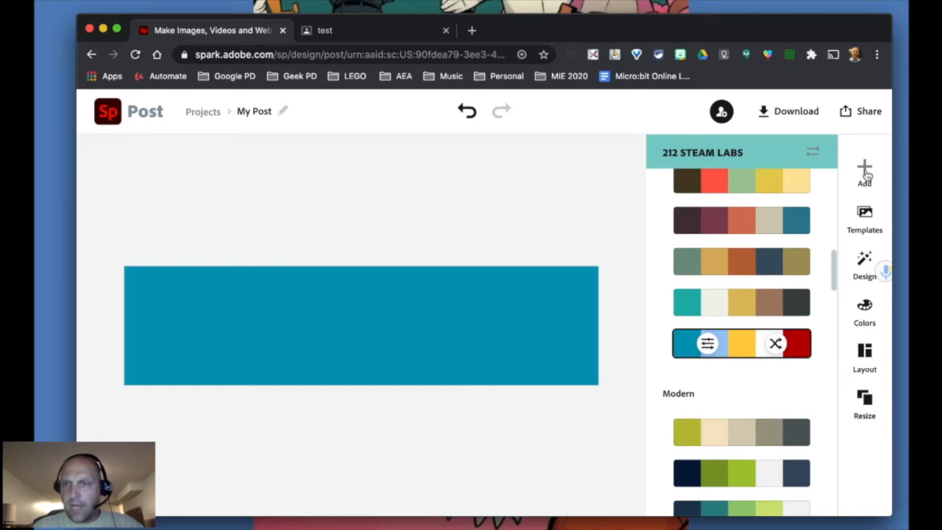
Add the "Good Morning Sunshine" text preset with hexagon-shaped letter tiles to the banner
left_click(864, 172)
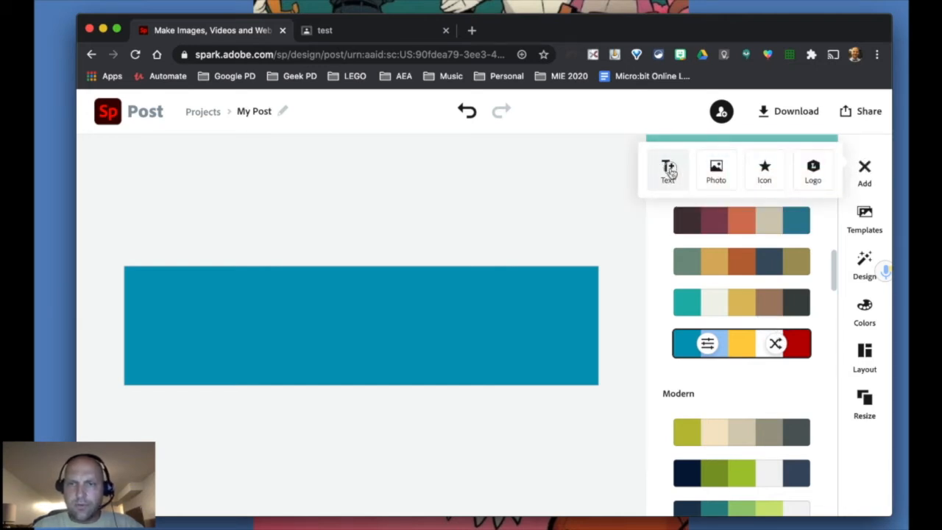
left_click(670, 171)
scroll(697, 349, "down", 2)
scroll(697, 351, "down", 8)
scroll(698, 352, "down", 1)
scroll(698, 352, "down", 2)
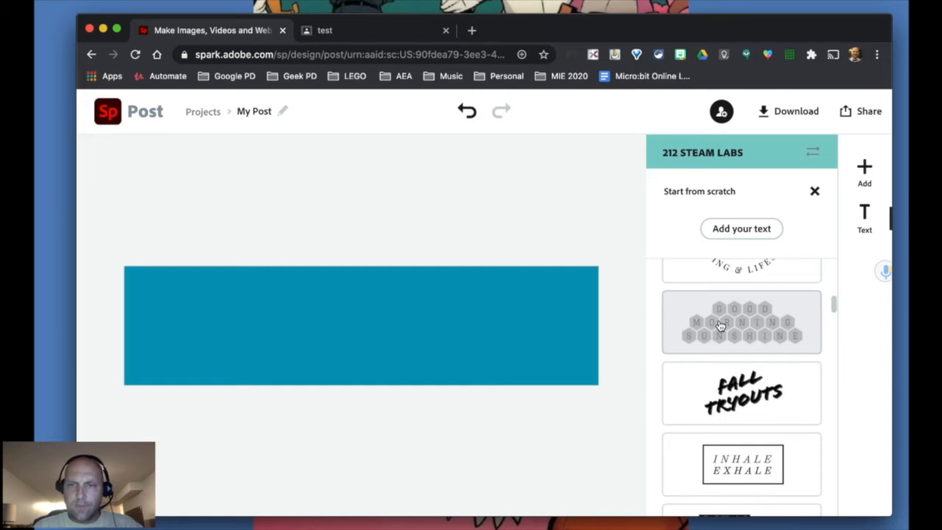
left_click(778, 335)
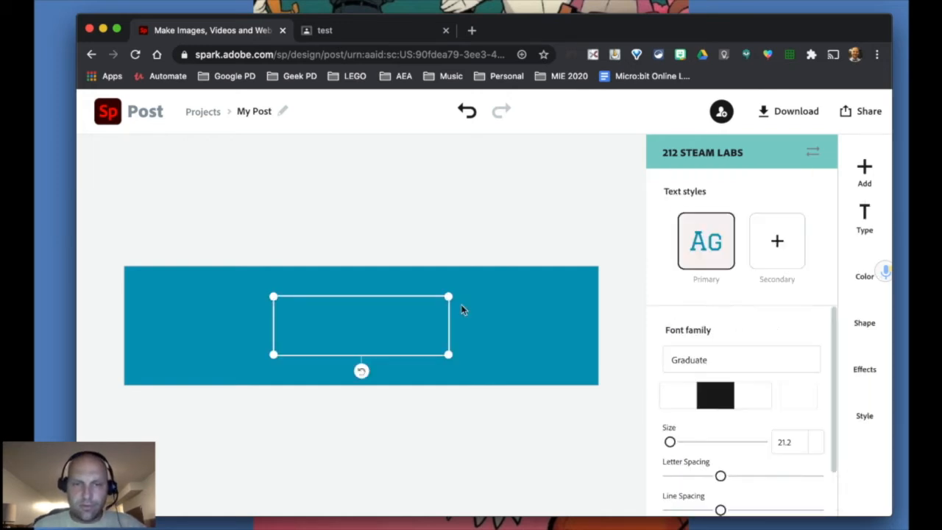
Enlarge the hexagon text to size 30.6 and place it right of centre, vertically centred on the banner
left_click_drag(451, 358, 532, 368)
left_click_drag(525, 321, 525, 322)
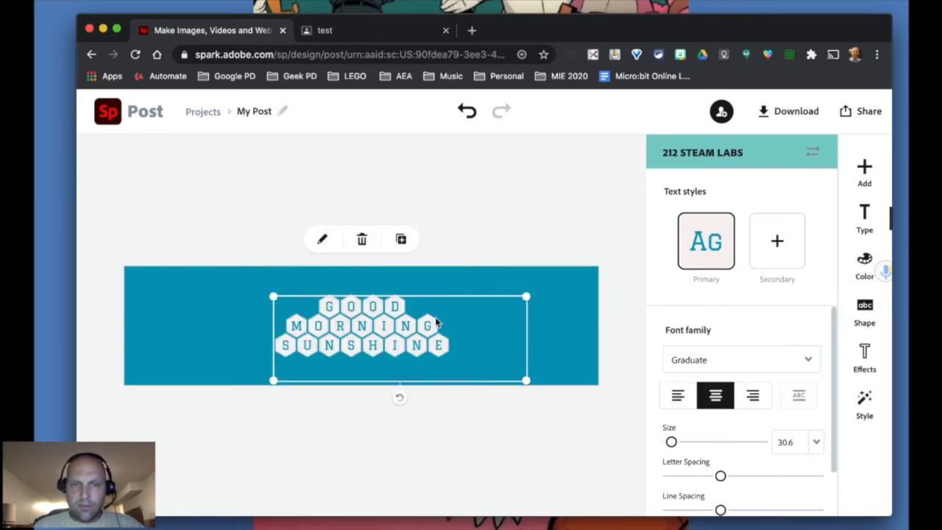
left_click_drag(411, 320, 446, 307)
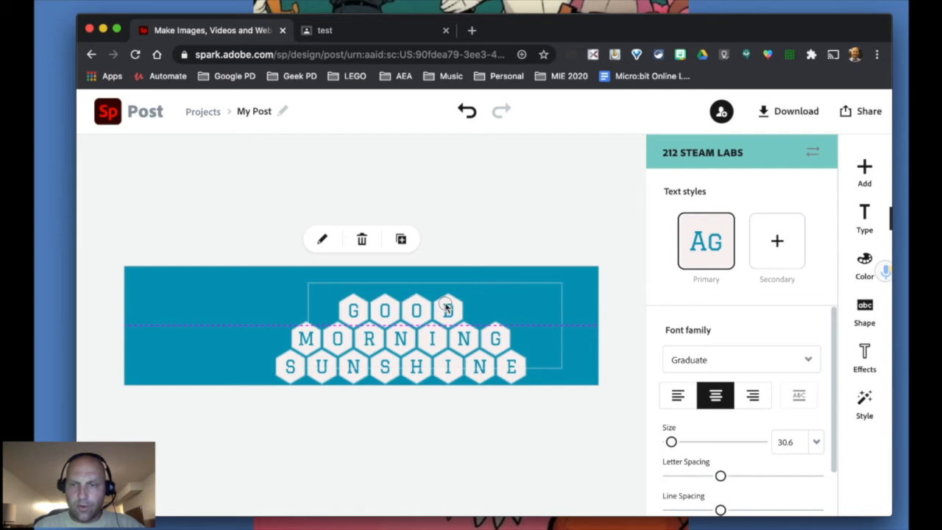
Replace the hexagon text's wording with the teacher's title and surname followed by "Classroom"
scroll(727, 339, "down", 2)
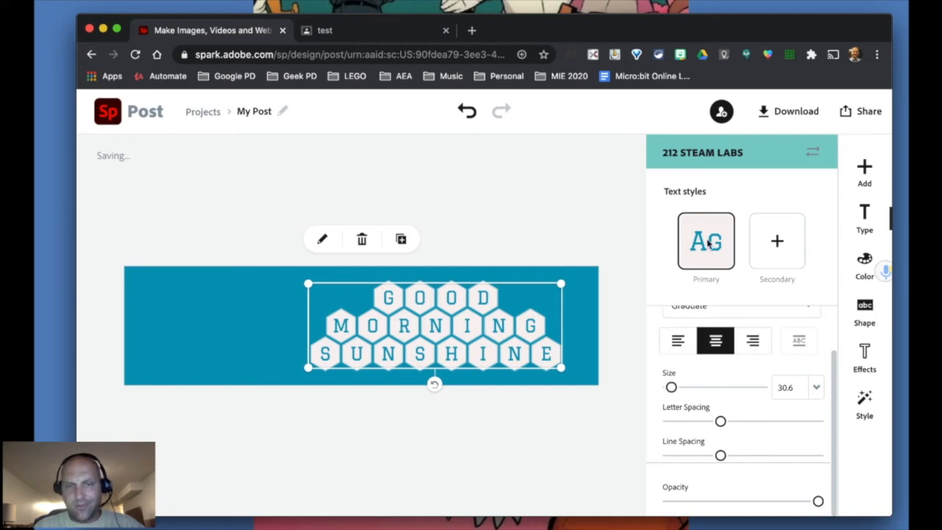
double_click(434, 331)
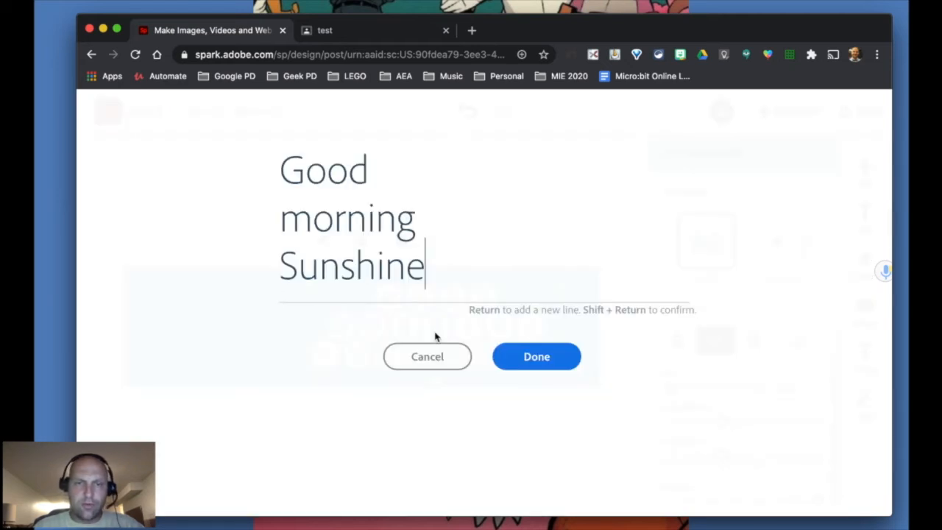
left_click_drag(427, 278, 270, 177)
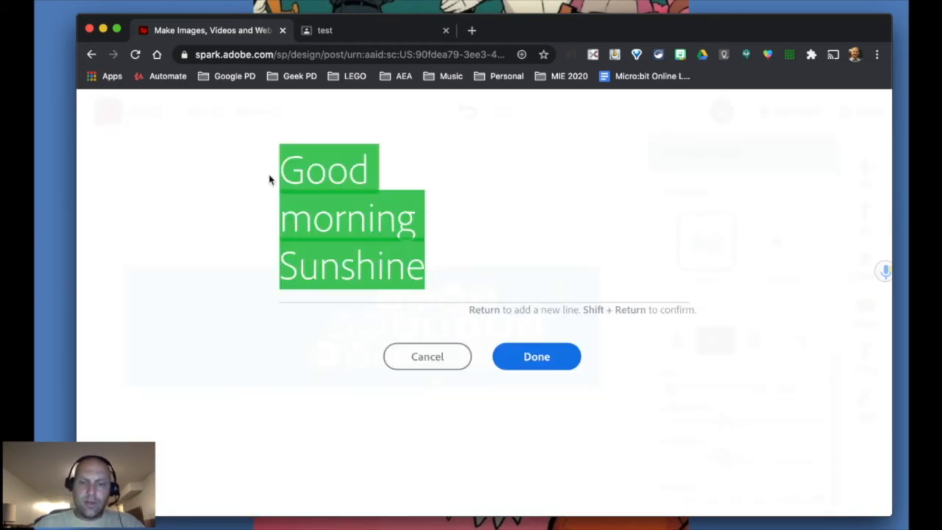
type("Mr. Mau")
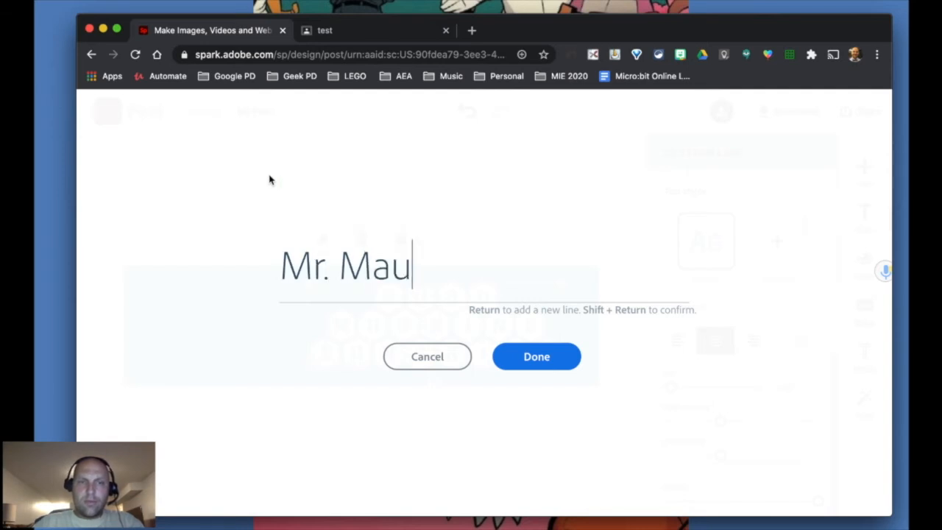
type("rer Classroom")
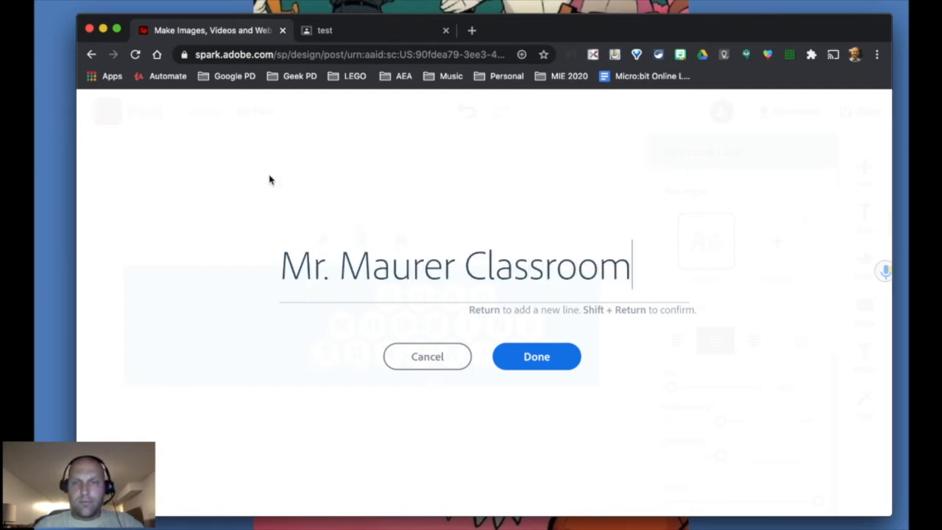
left_click(527, 352)
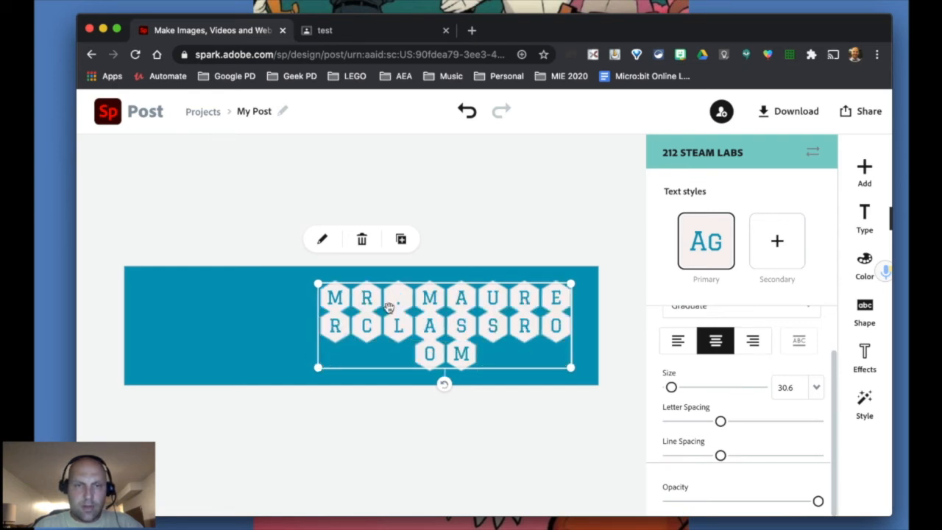
Resize the hexagon text to size 33.5 so name and "Classroom" each fill one line, and centre it vertically, right of the banner's middle
left_click_drag(317, 367, 250, 337)
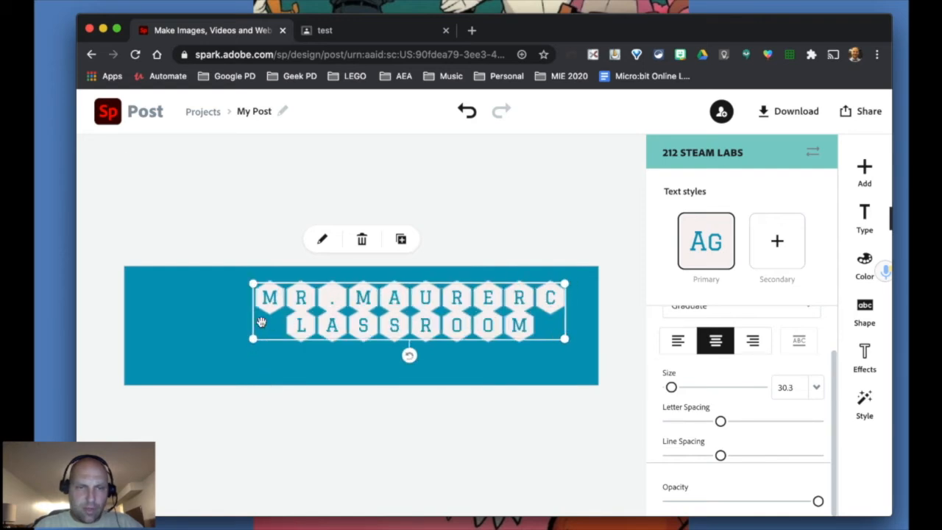
left_click_drag(254, 338, 290, 343)
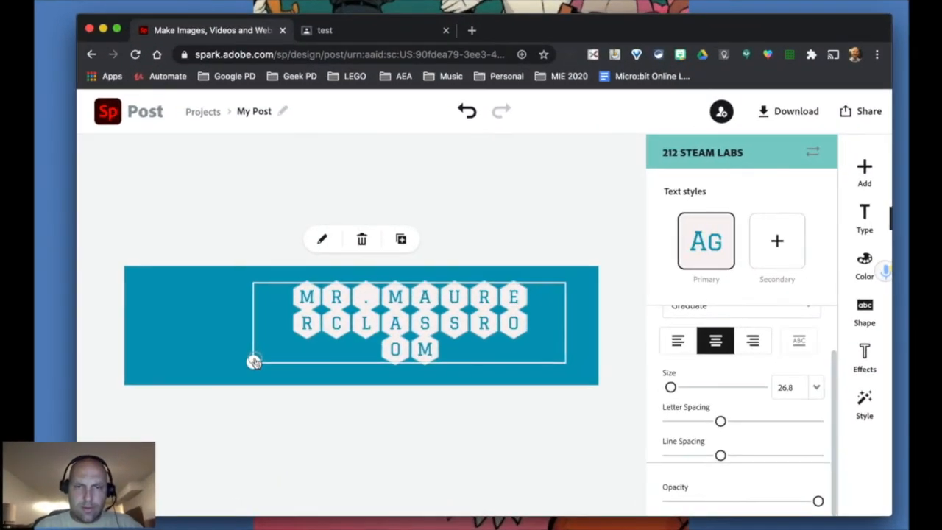
left_click_drag(254, 363, 255, 360)
left_click_drag(383, 312, 400, 321)
Browse the icons that can be added to the banner and search them for "coffee"
left_click(868, 169)
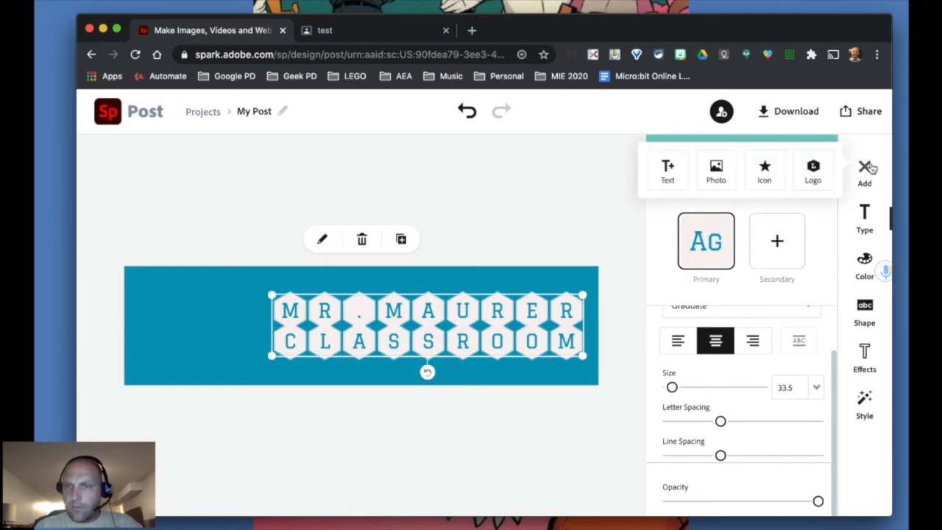
left_click(764, 174)
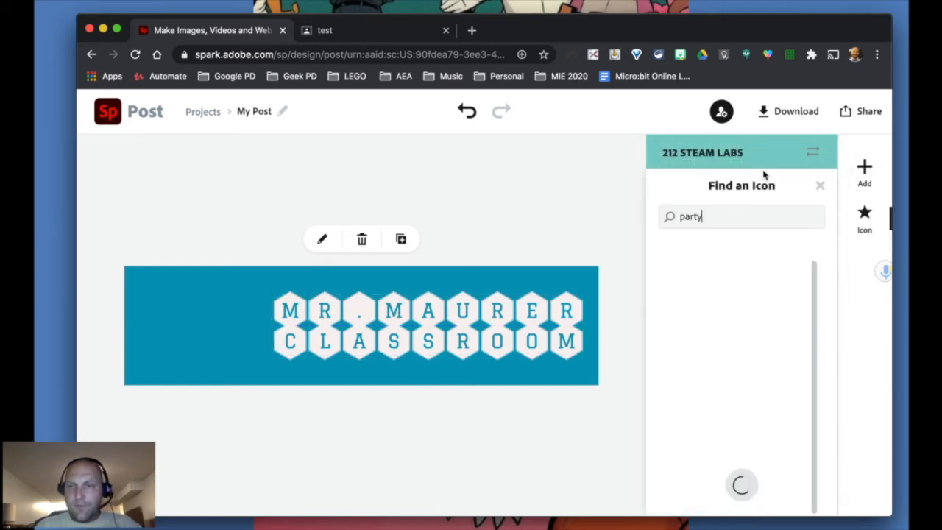
double_click(693, 218)
type("coffee")
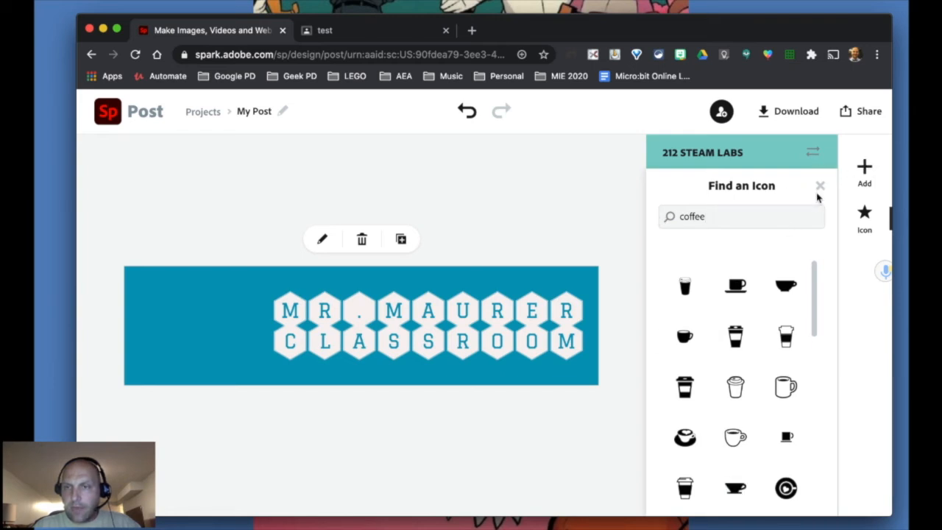
Upload the photo of the cartoon avatar on a grey camouflage background and add it to the banner
left_click(865, 170)
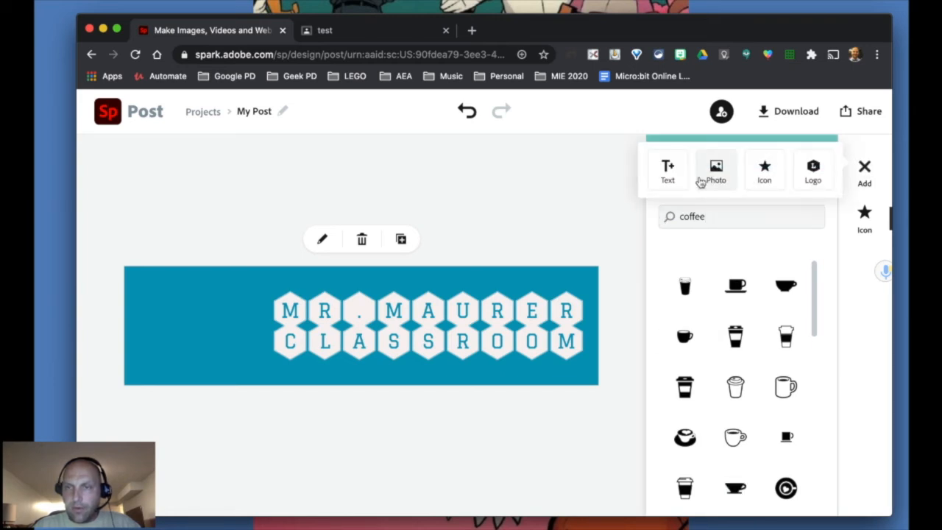
left_click(716, 169)
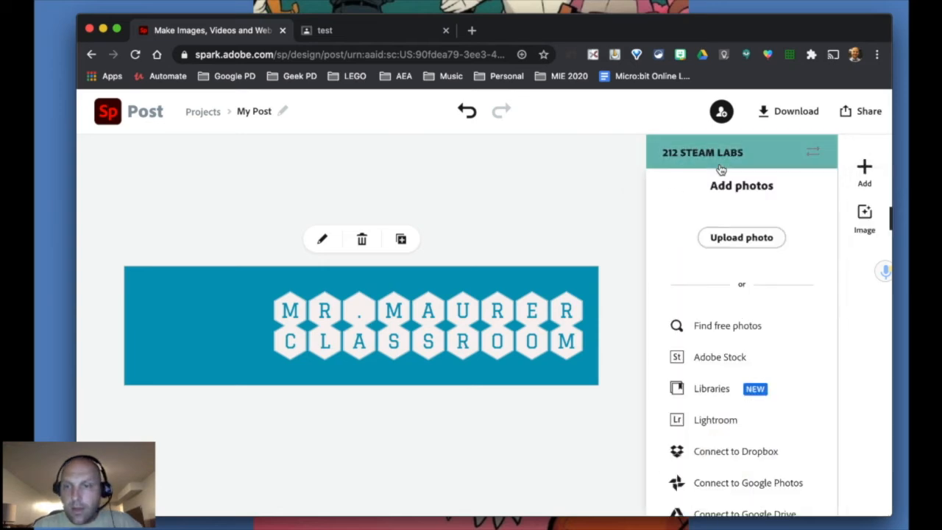
left_click(744, 246)
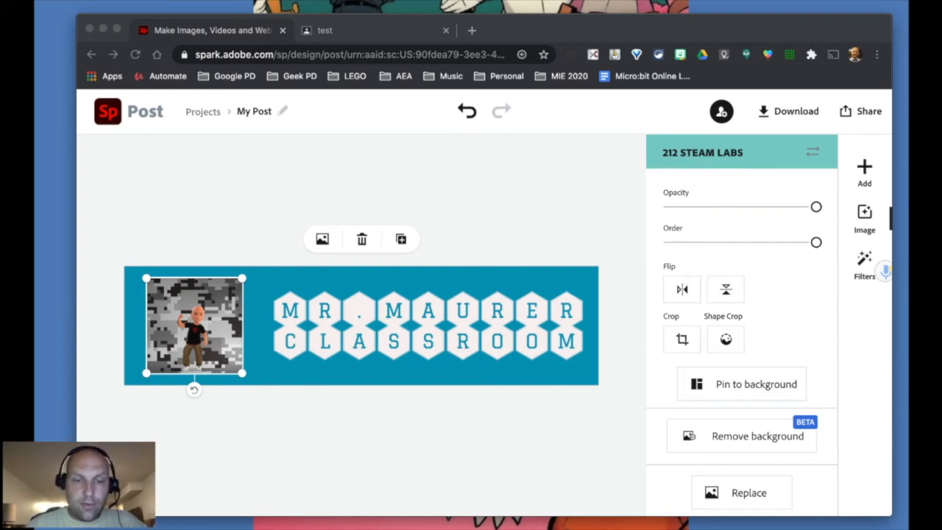
Check the Google Classroom header's layout, and move the avatar photo to the banner's right end and the hexagon text lower on its left
left_click(326, 30)
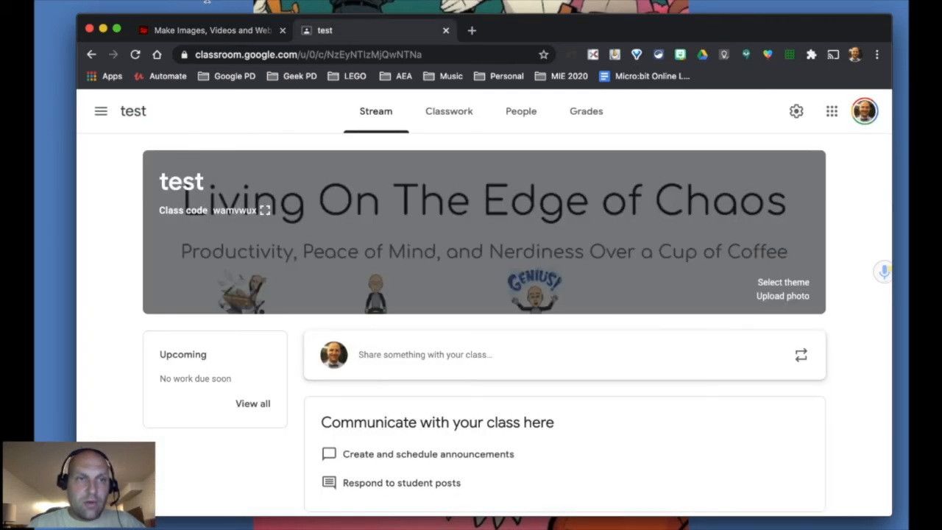
left_click(198, 35)
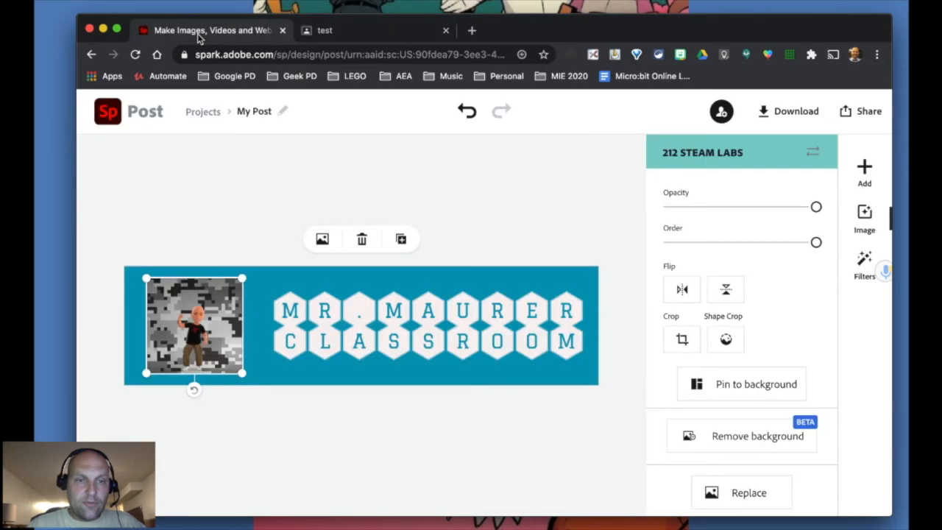
left_click(368, 344)
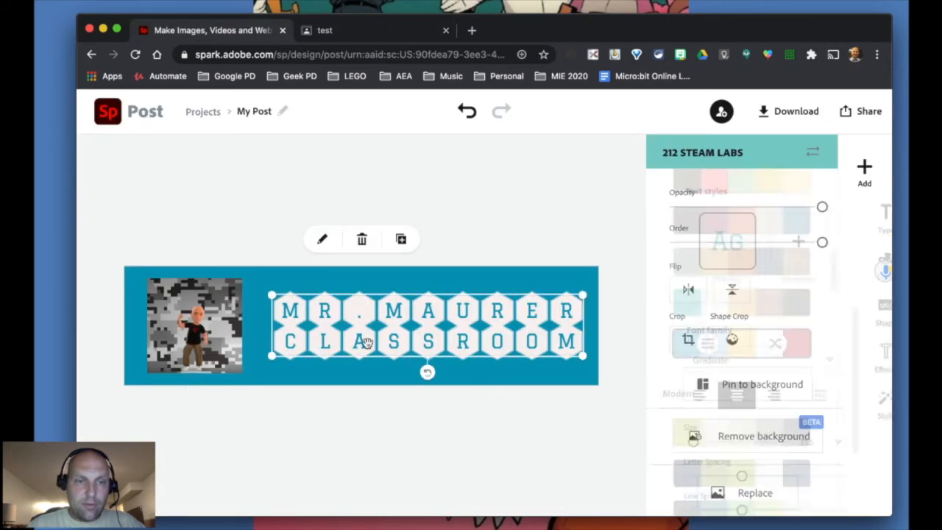
left_click(200, 326)
left_click_drag(200, 327, 544, 331)
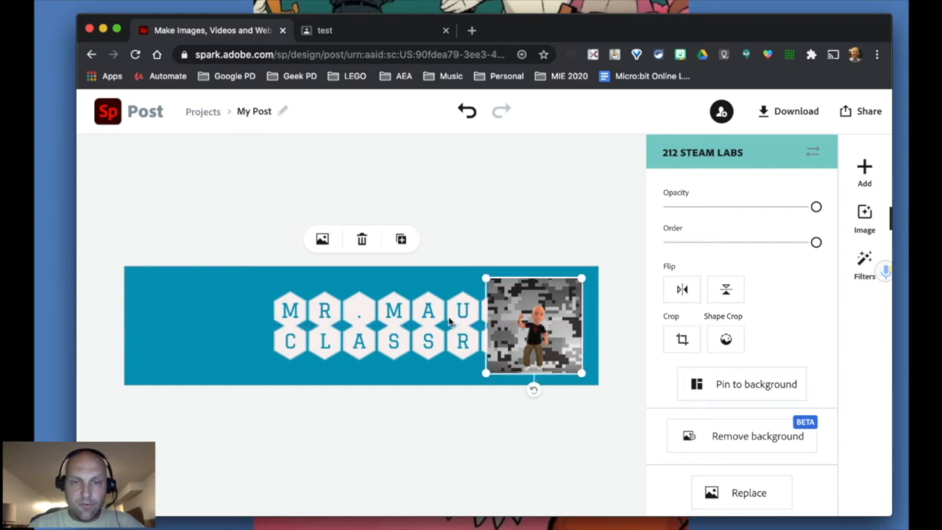
left_click(346, 324)
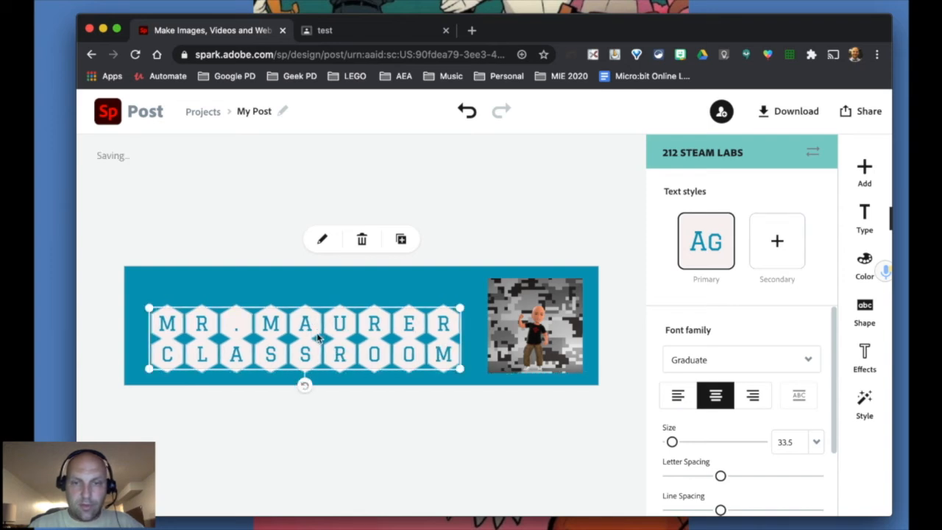
left_click(482, 206)
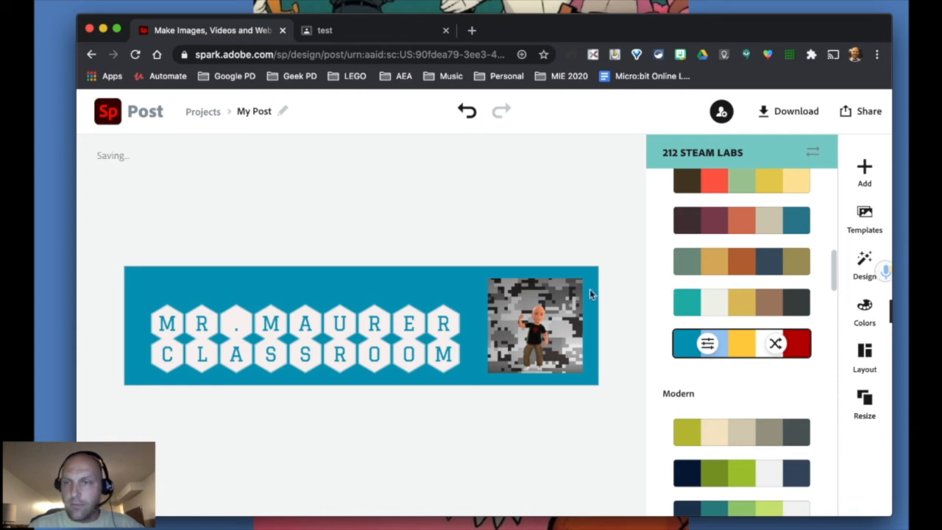
Download the finished banner as a PNG with a solid colour background
left_click(791, 116)
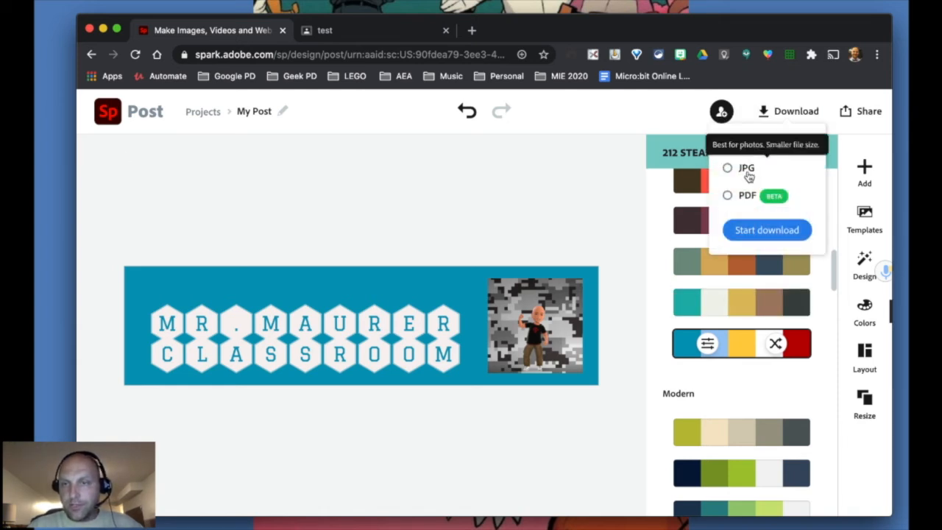
left_click(758, 231)
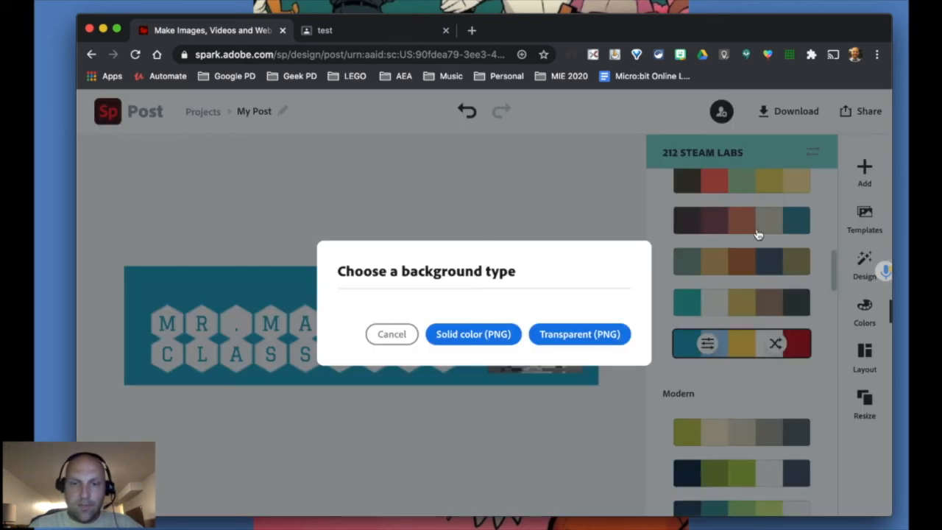
left_click(473, 334)
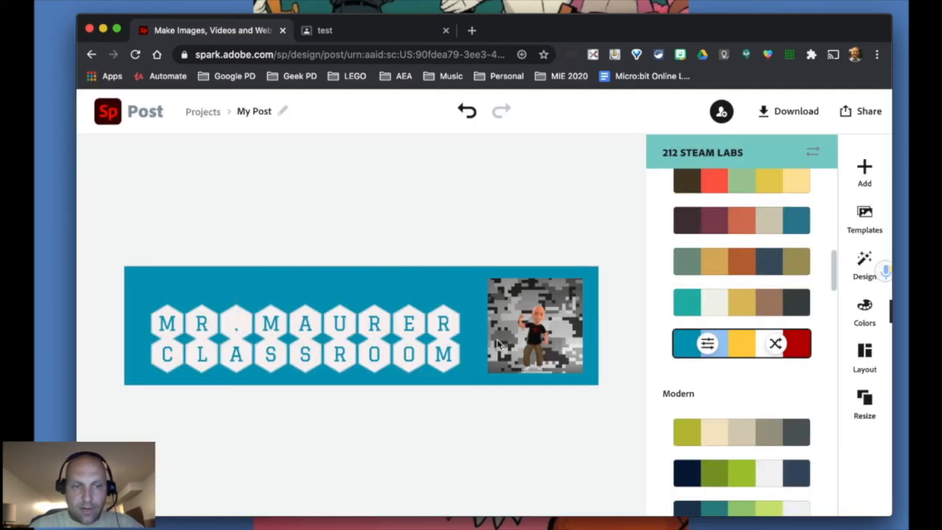
Switch to Google Classroom and upload the downloaded banner PNG as the test class's header photo
left_click(370, 37)
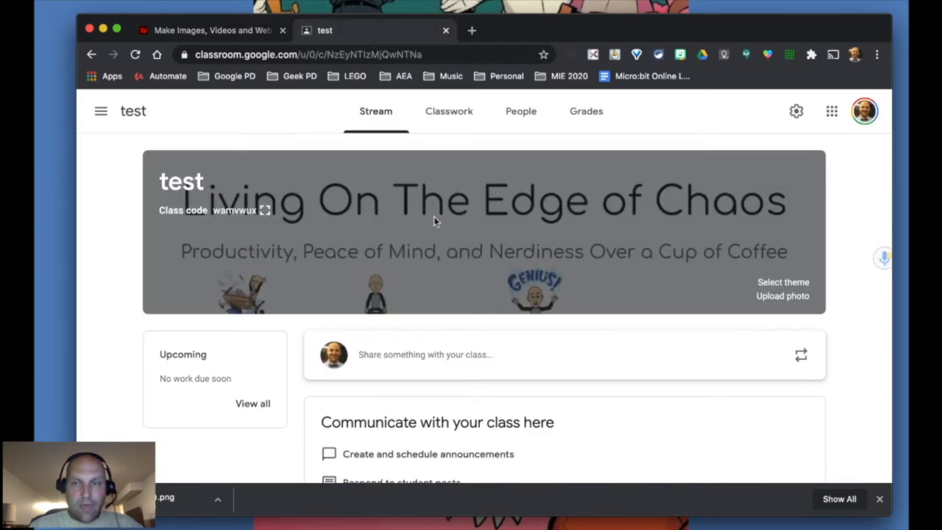
left_click(791, 298)
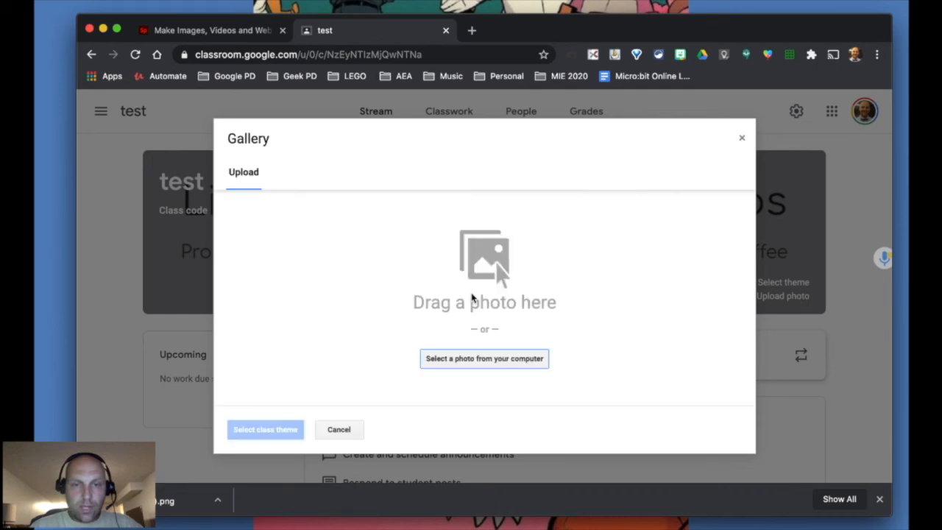
left_click_drag(166, 501, 486, 273)
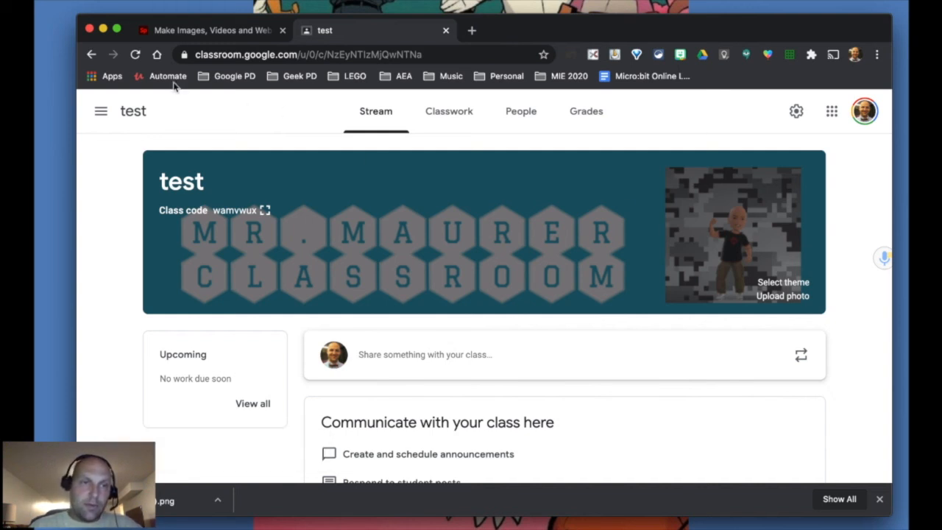
View the test class's card in the Classes overview, return to the Adobe Spark Post banner and minimise the browser window
left_click(101, 111)
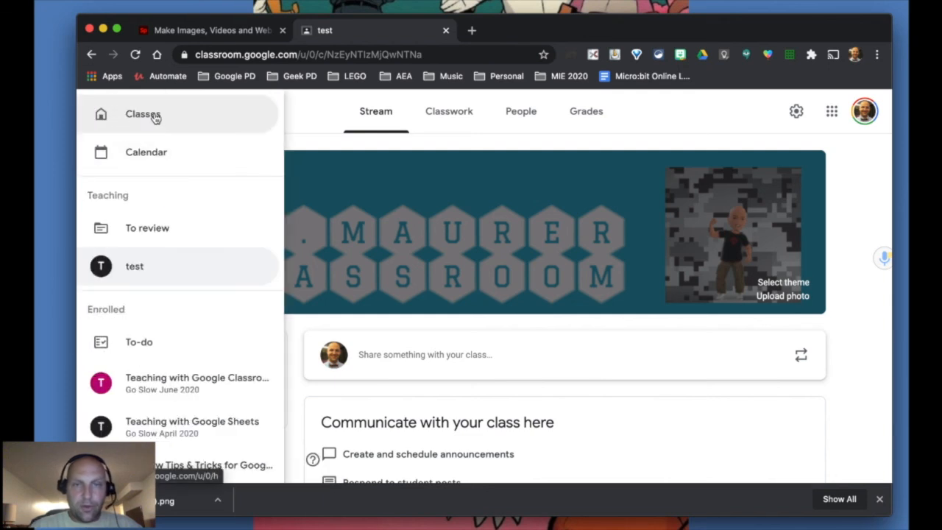
left_click(153, 116)
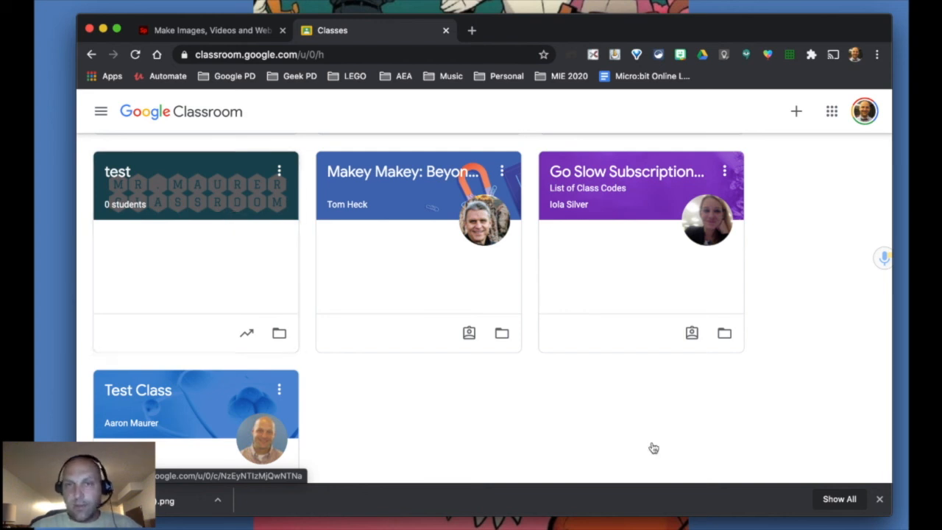
left_click(211, 34)
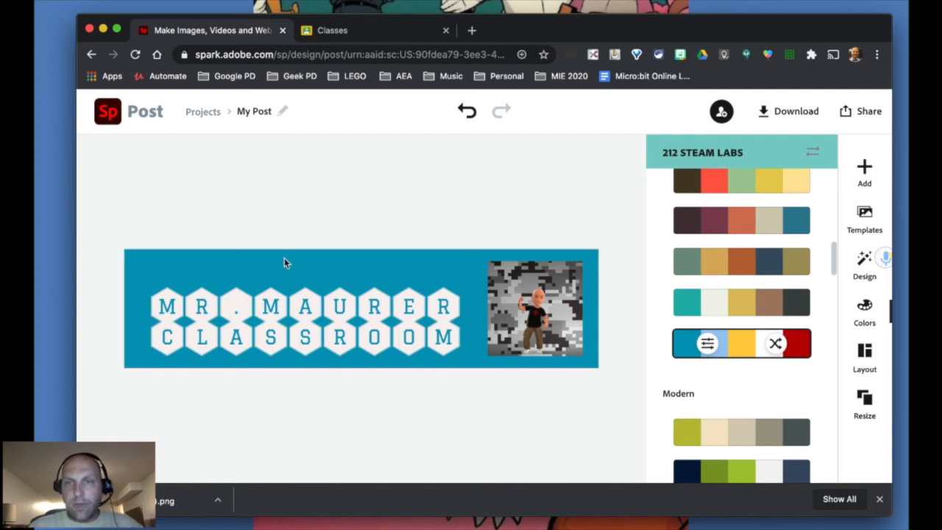
left_click(104, 31)
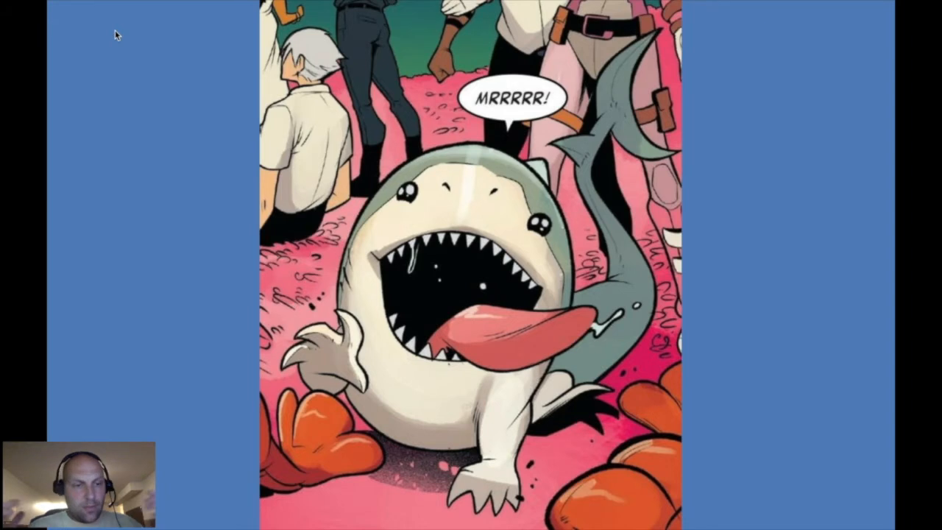